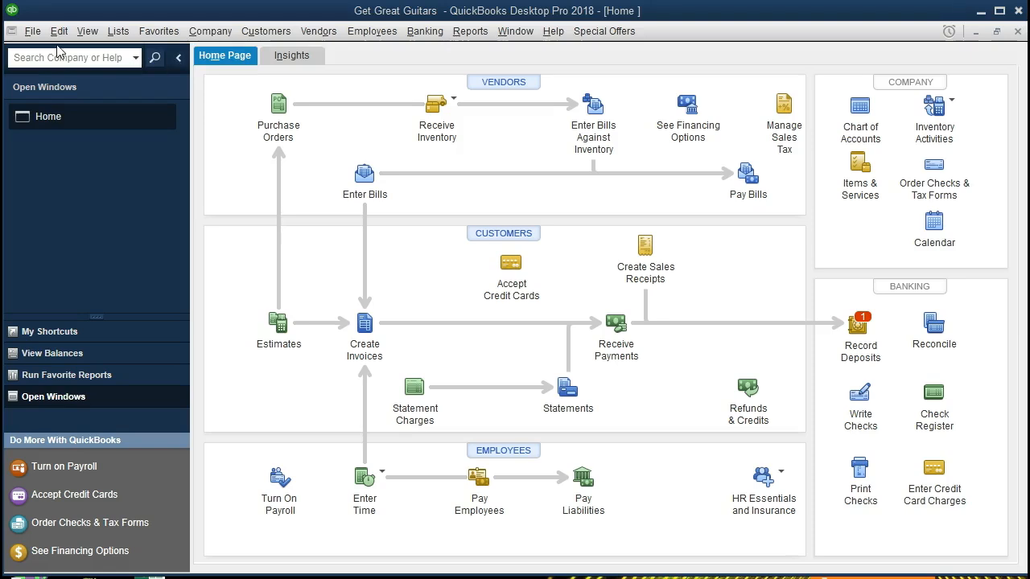
Step: Browse the File, View and Company menus without choosing any command
click(33, 32)
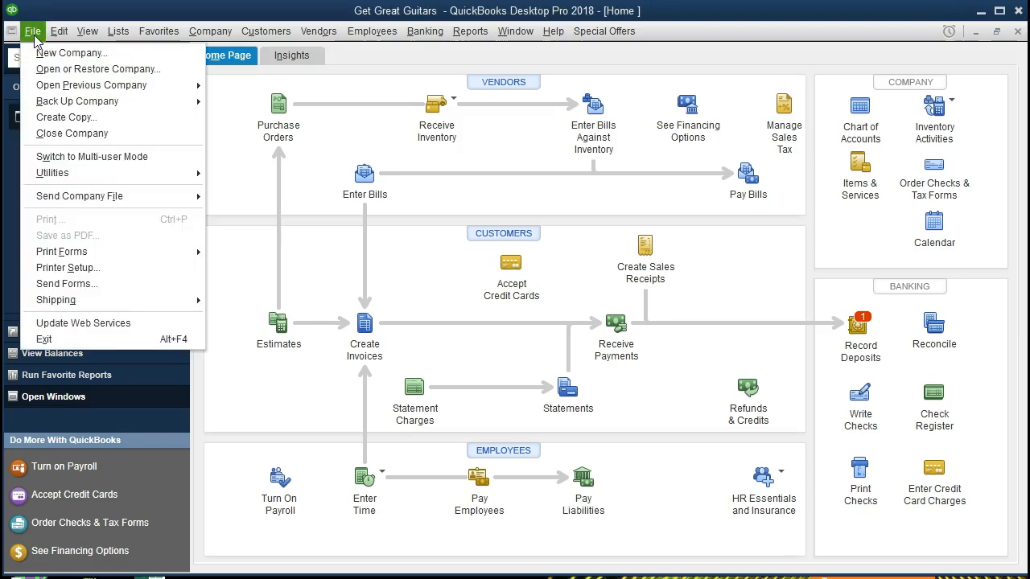
click(34, 37)
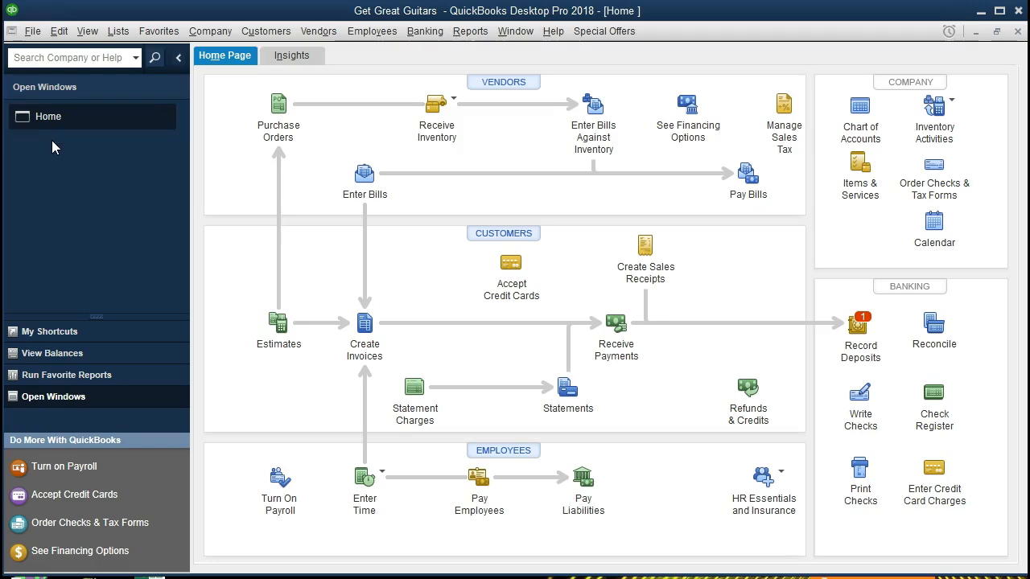
click(95, 38)
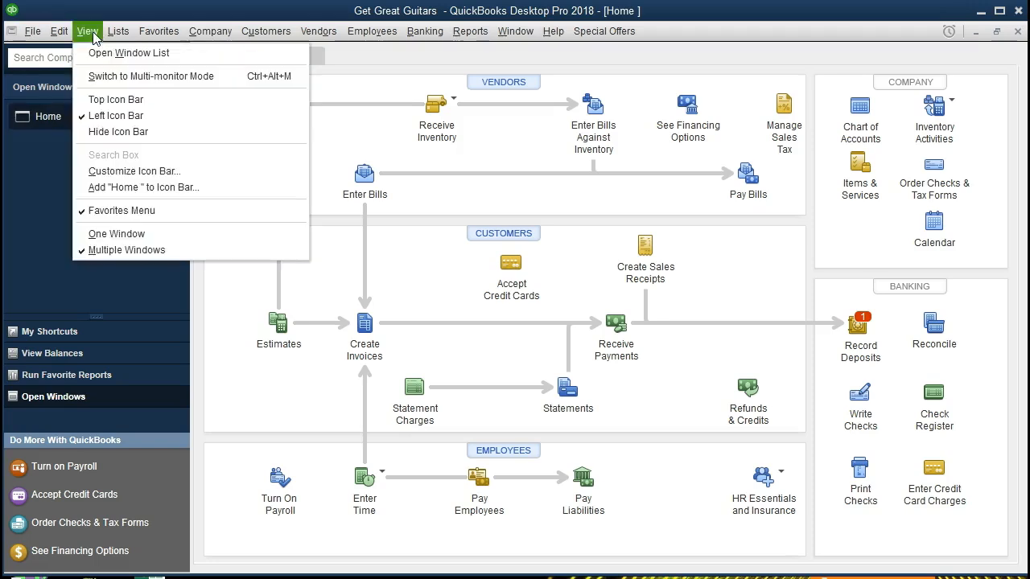
click(139, 53)
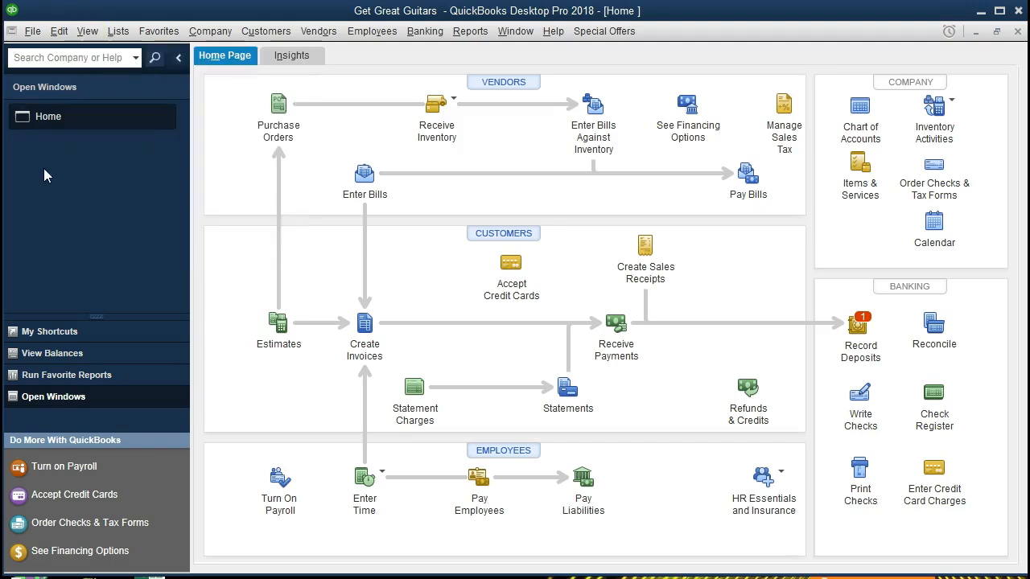
click(208, 38)
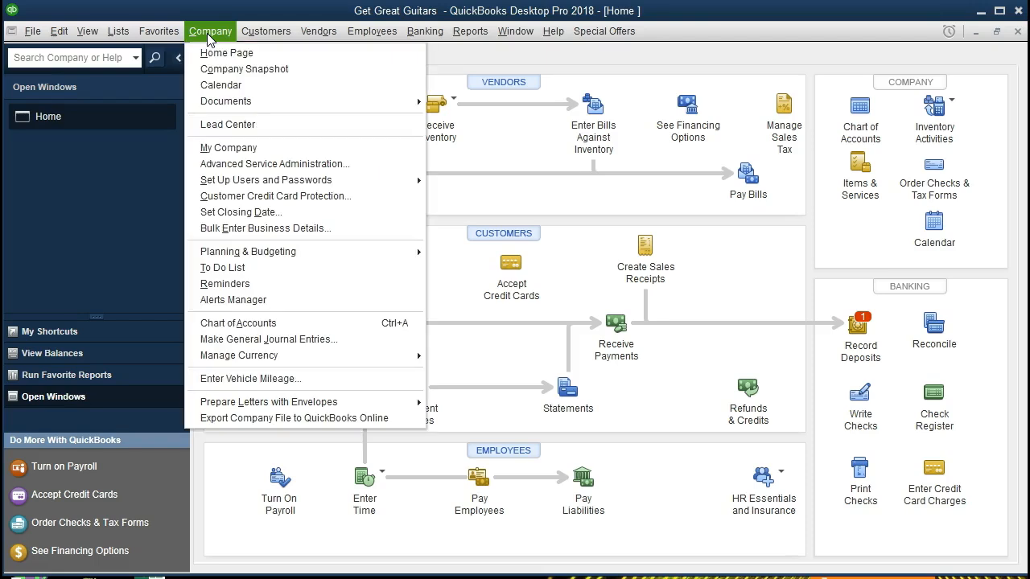
click(252, 57)
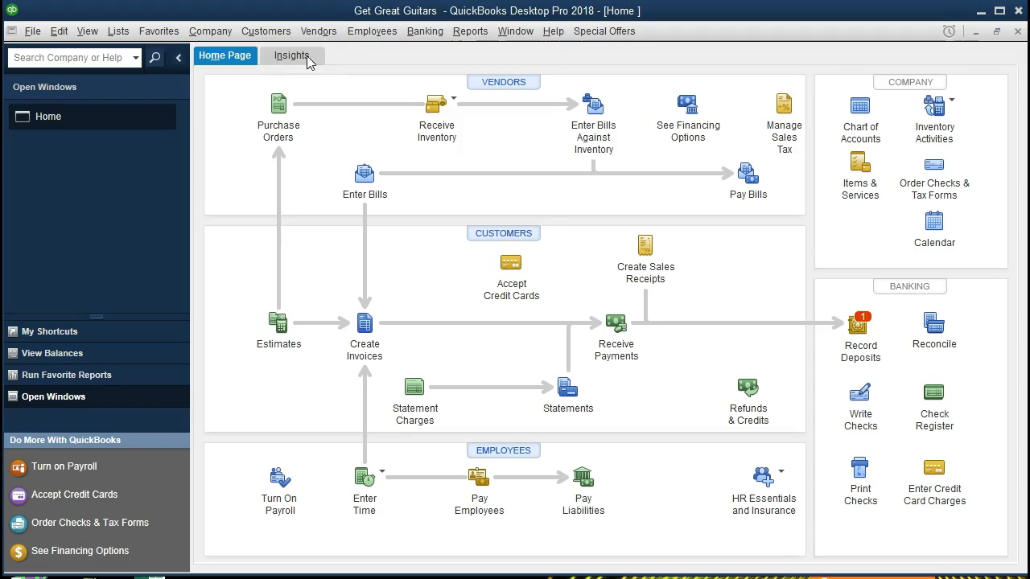
Step: Open the Balance Sheet Standard report and set its as-of date to 12/31/2021
click(470, 31)
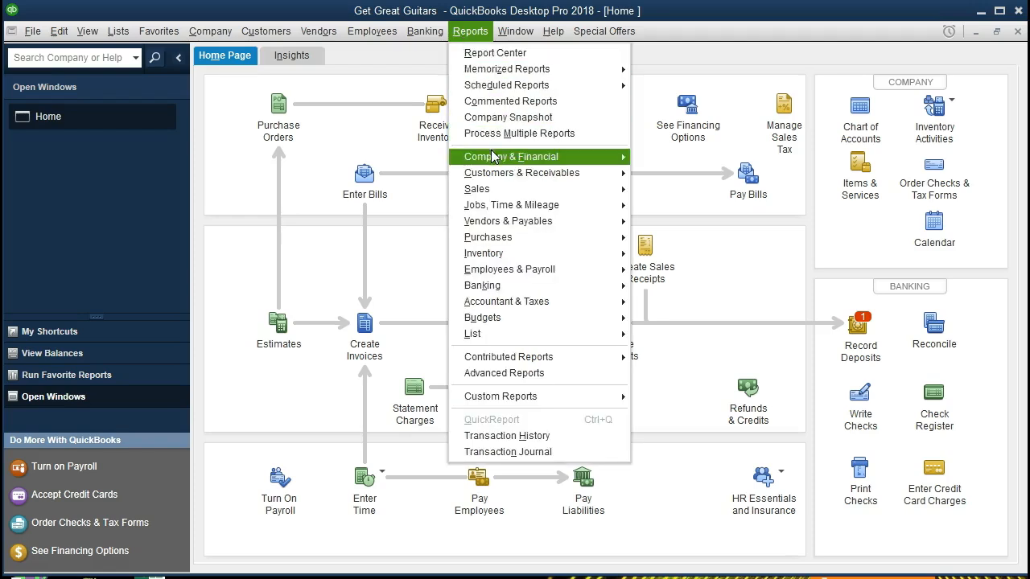
mouse_move(544, 163)
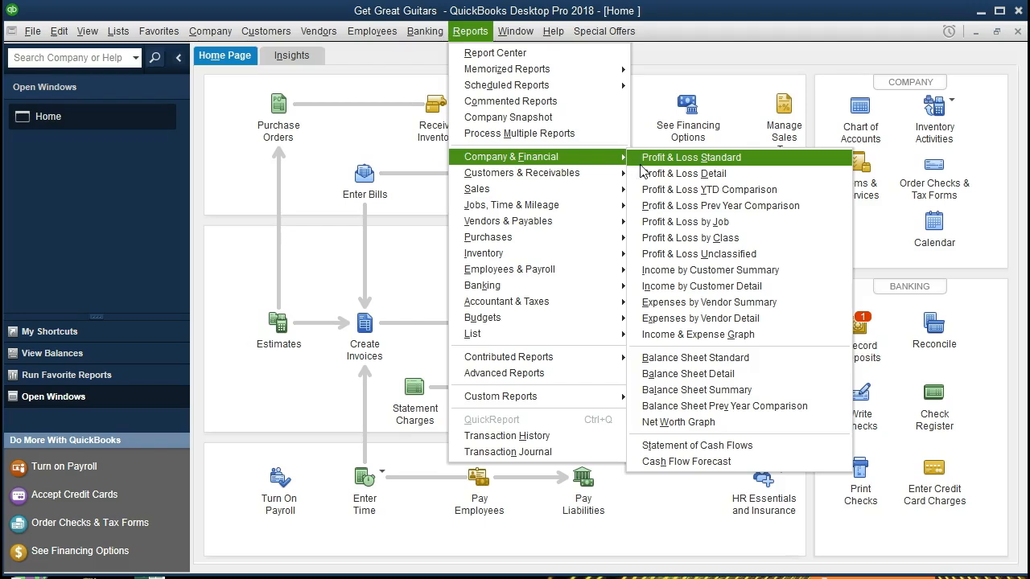
click(779, 365)
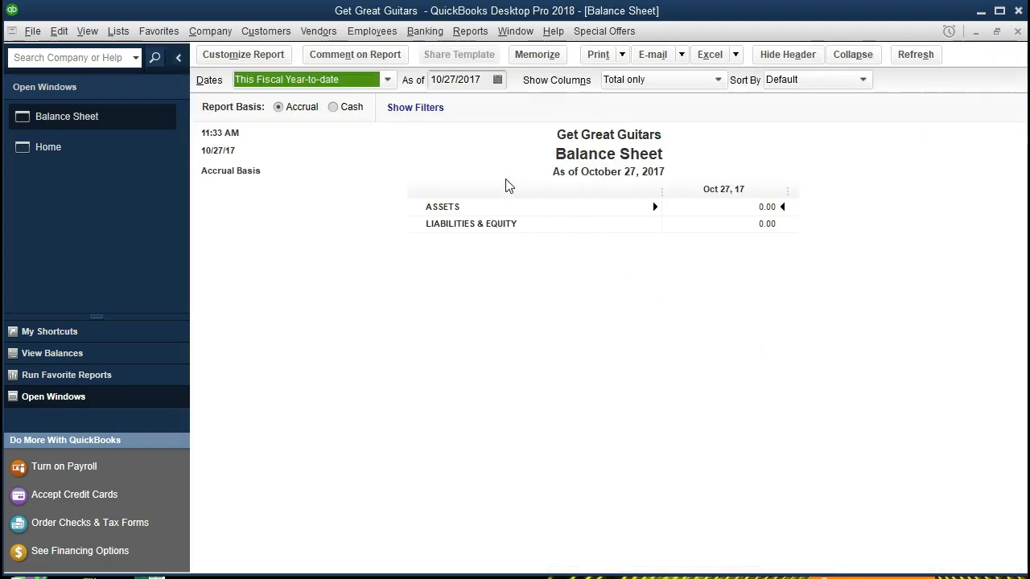
key(Tab)
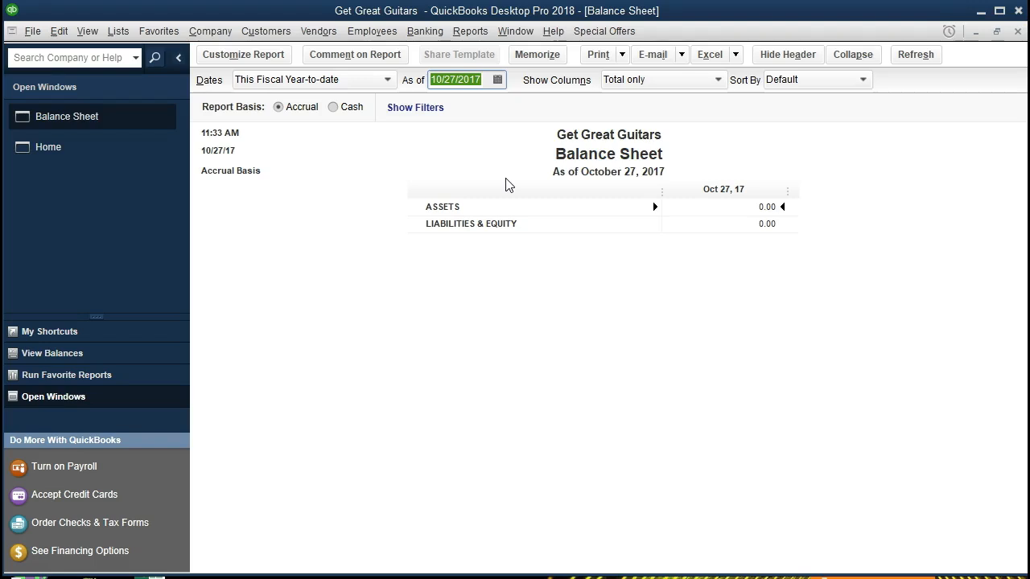
text(12/31/2021)
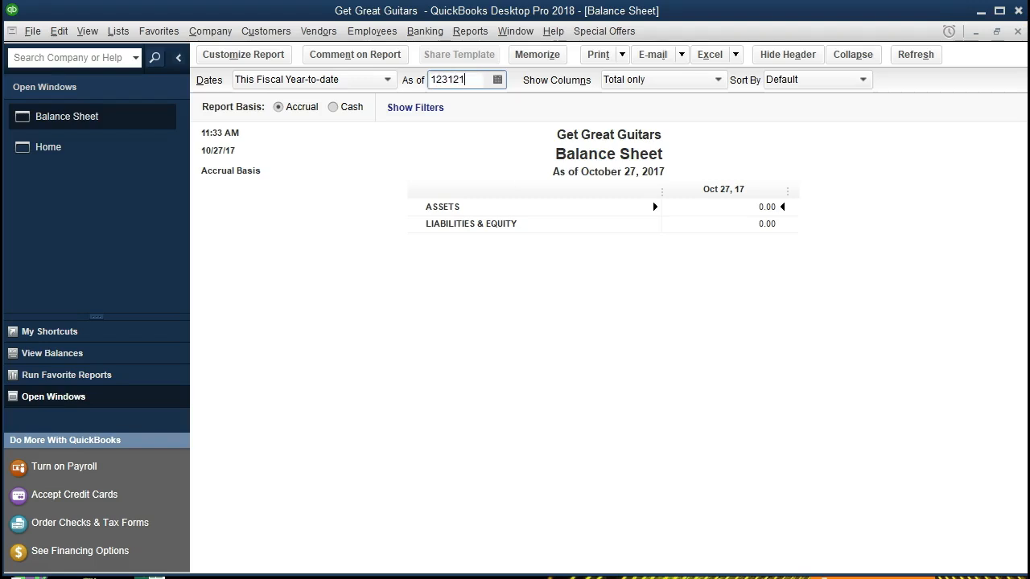
key(Tab)
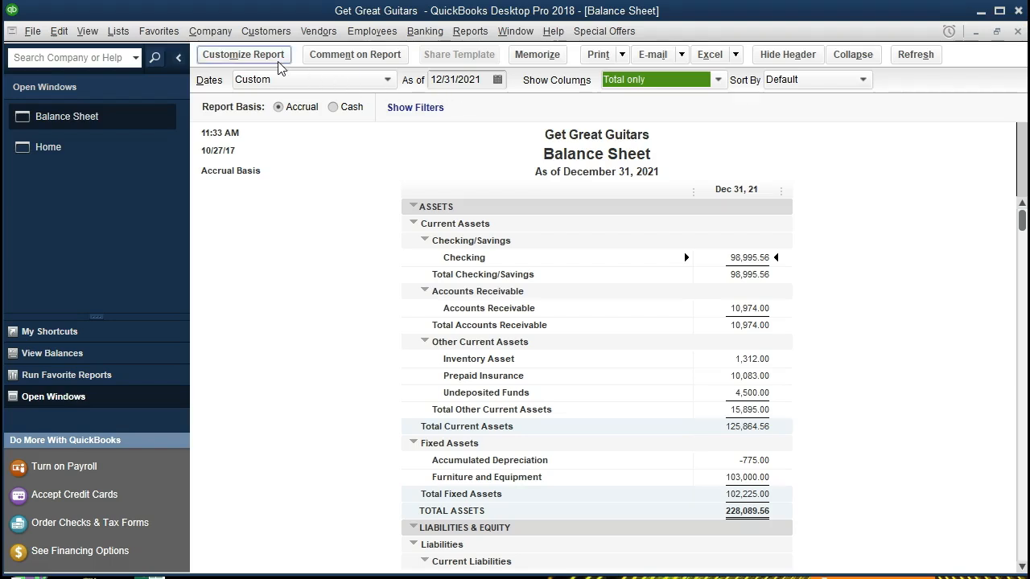
Step: Open the report's Header/Footer customization and move the dialog so the Balance Sheet heading stays visible
click(279, 67)
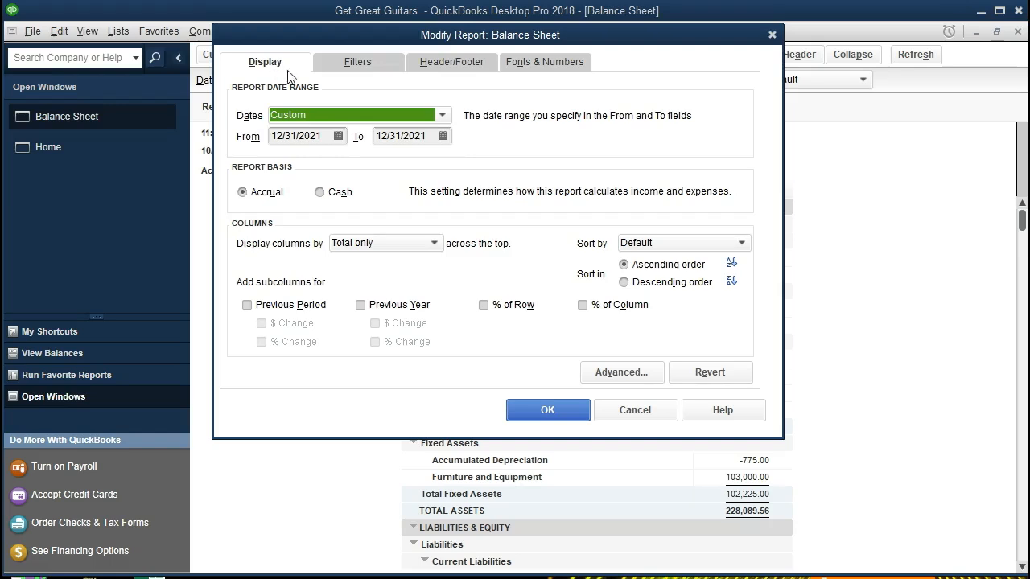
click(443, 72)
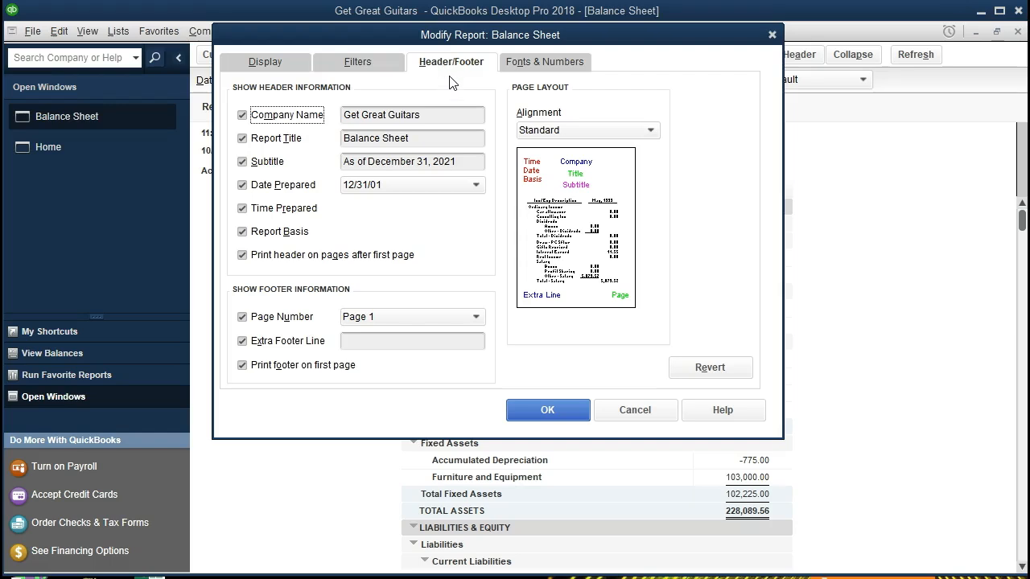
drag(520, 45, 592, 133)
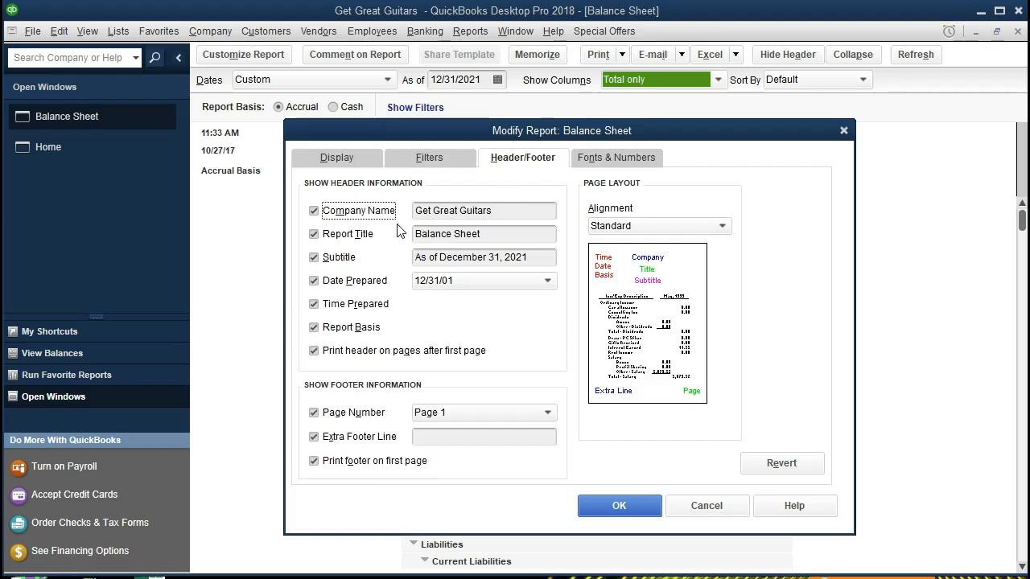
drag(548, 129, 573, 161)
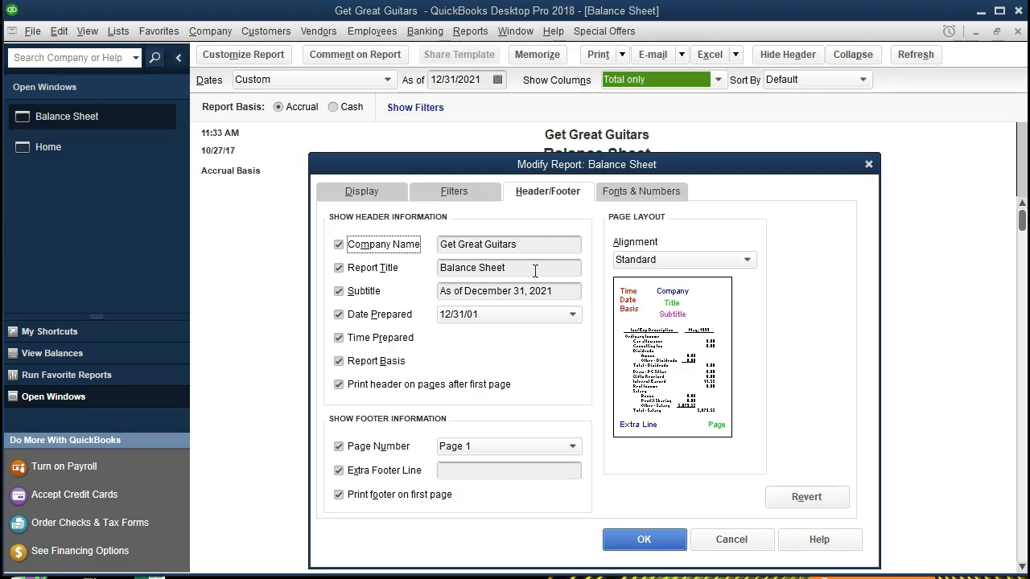
drag(604, 169, 606, 180)
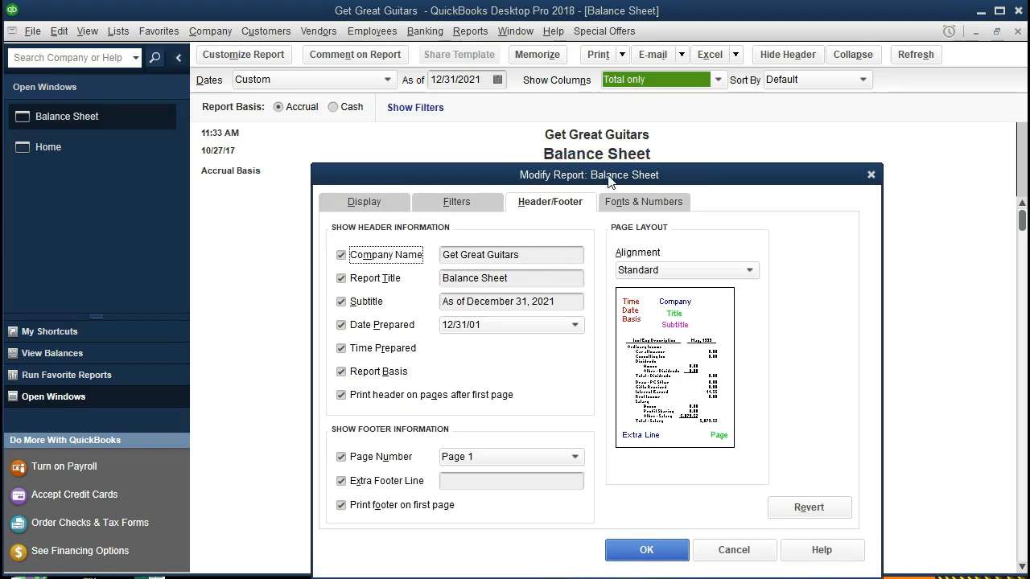
Step: Append '#1' to the report title so it reads 'Balance Sheet #1'
click(544, 277)
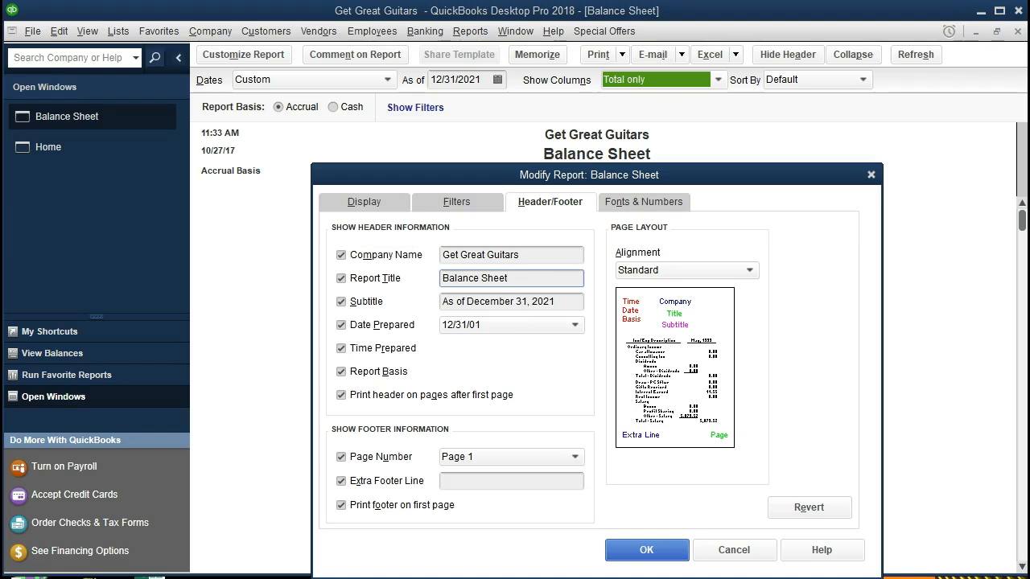
text(#1)
drag(496, 181, 503, 202)
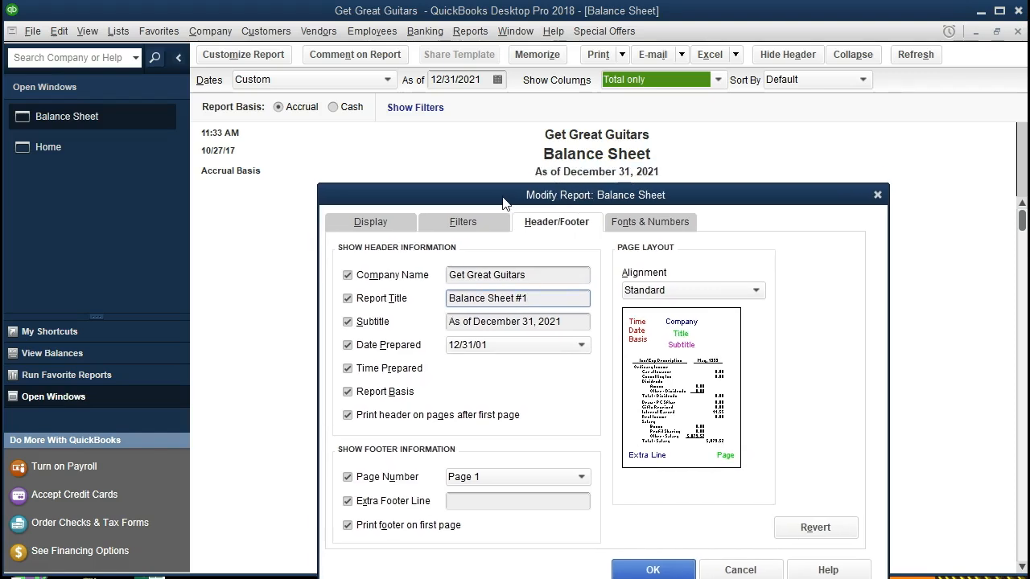
Step: Shorten the subtitle to 'December 31, 2021' and keep the 12/31/01 prepared-date format
click(521, 323)
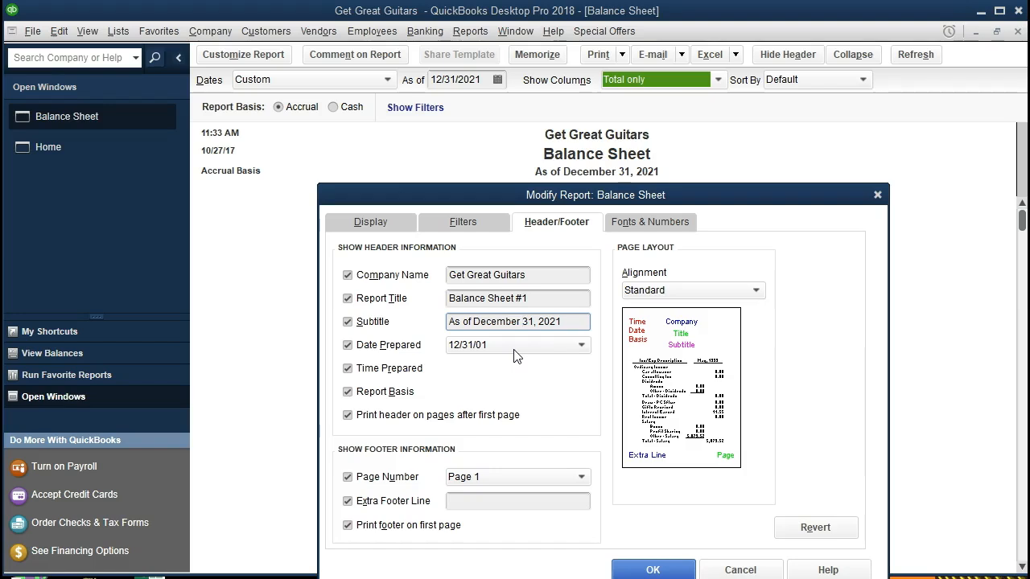
key(Home)
key(Delete)
key(Delete)
key(Delete)
key(Delete)
key(Delete)
key(Delete)
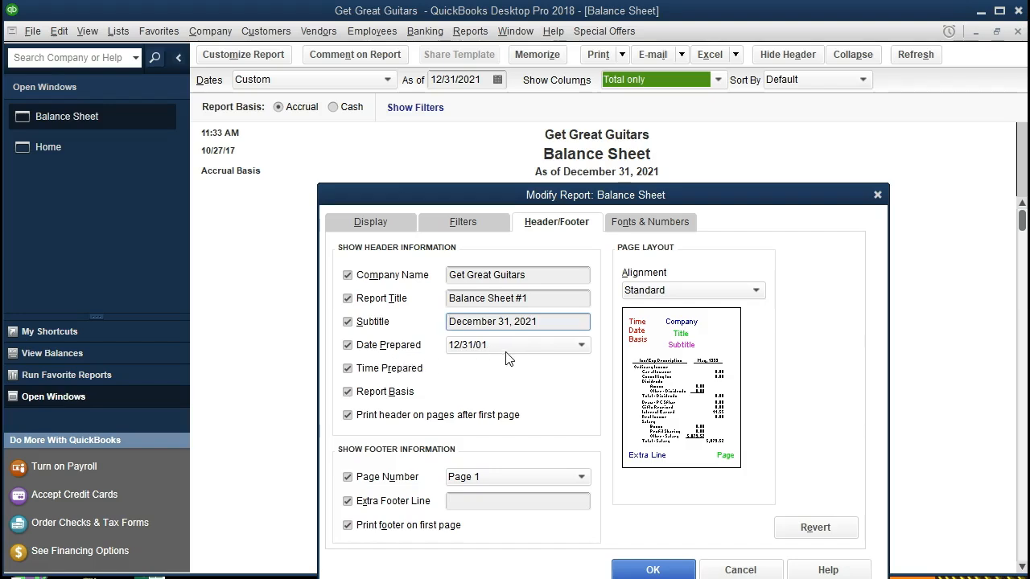
click(581, 344)
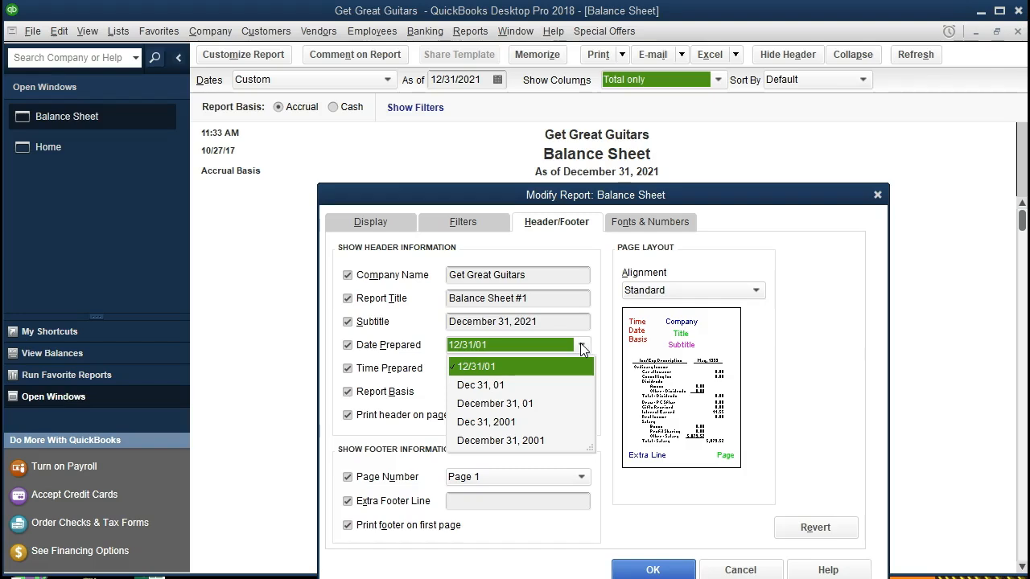
click(581, 346)
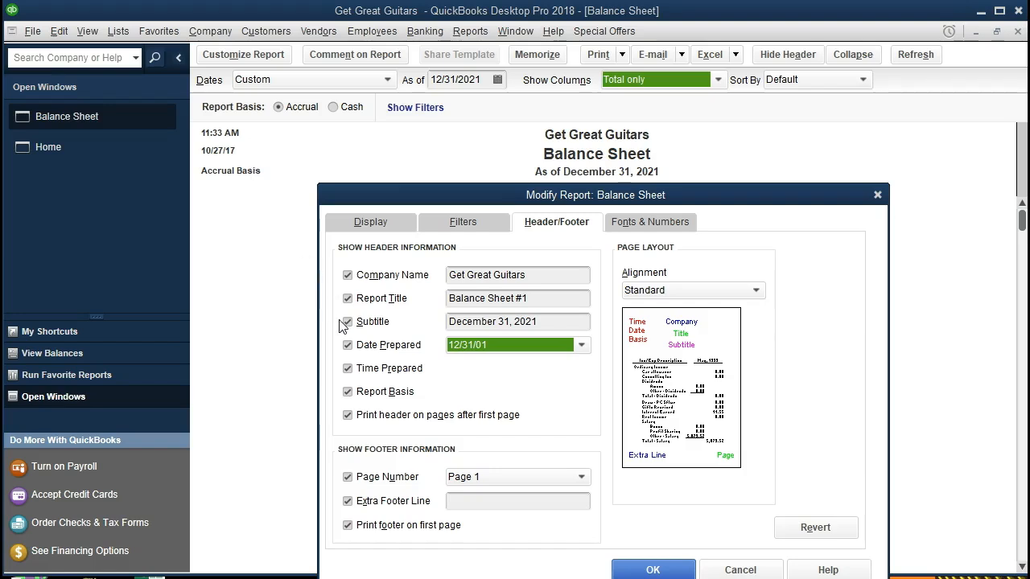
Step: Uncheck Date Prepared, Time Prepared, Report Basis and printing the header after the first page
click(348, 346)
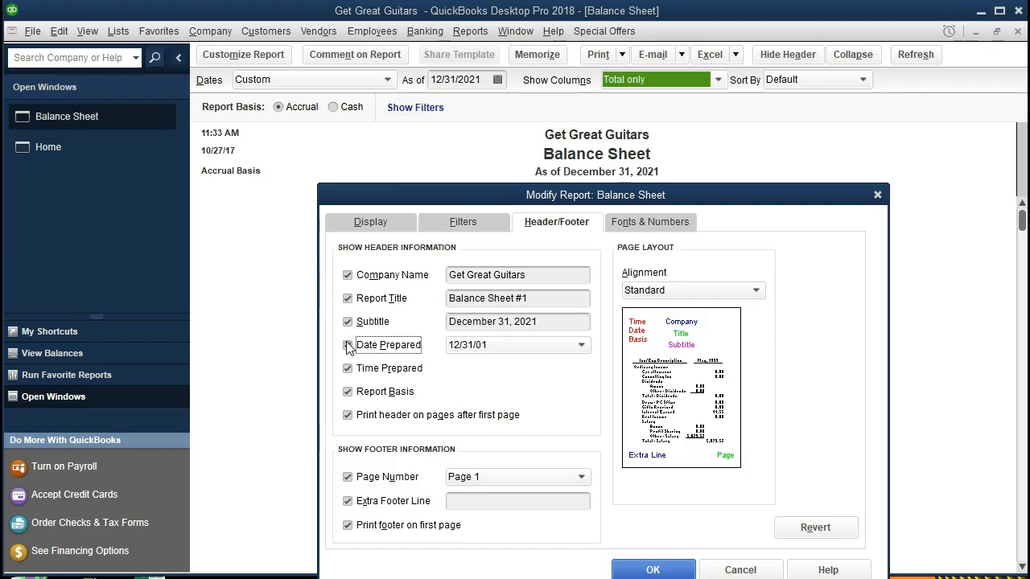
click(348, 368)
click(347, 392)
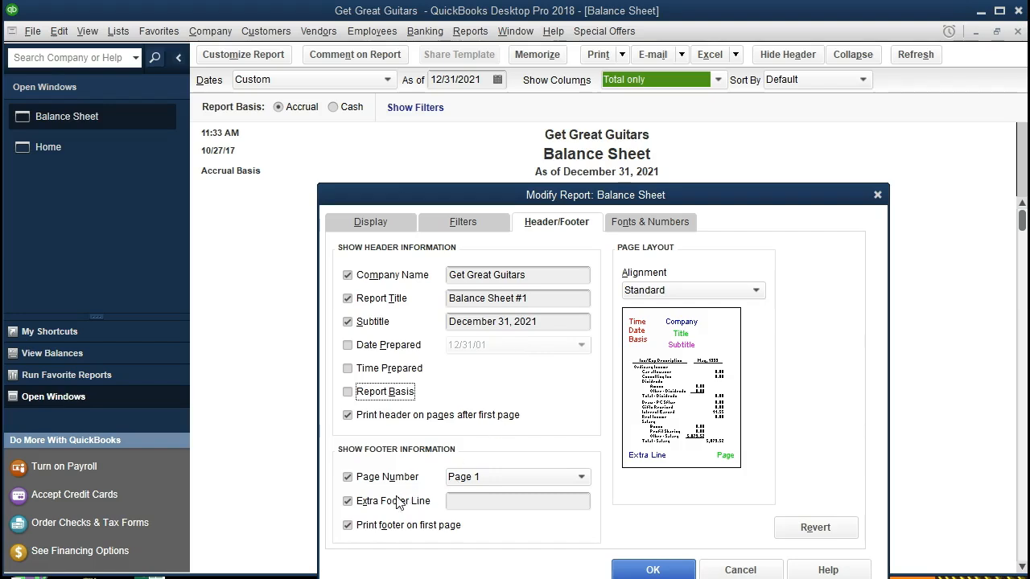
click(493, 479)
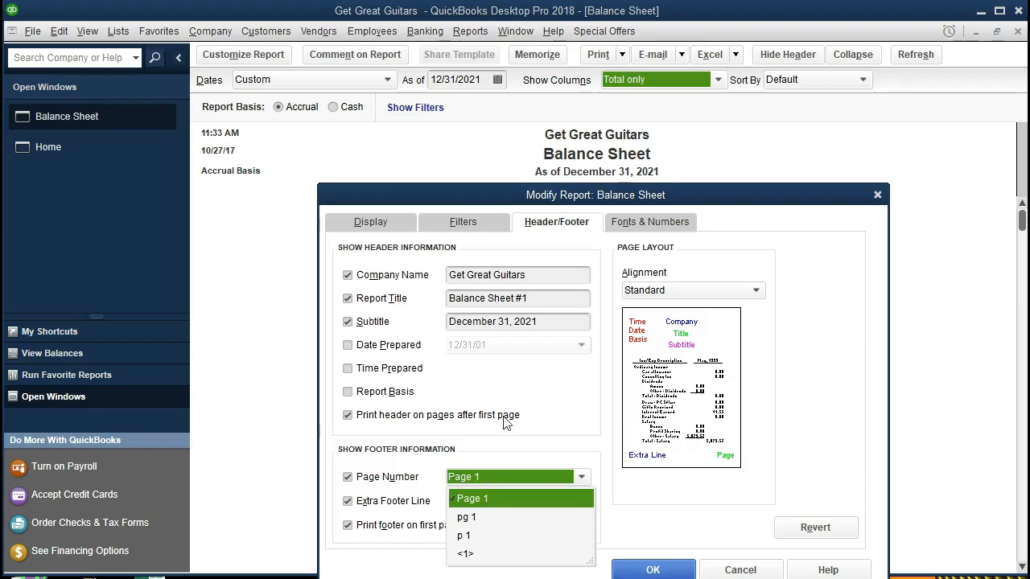
click(503, 426)
Step: Enter a person's name in the Extra Footer Line field
click(468, 504)
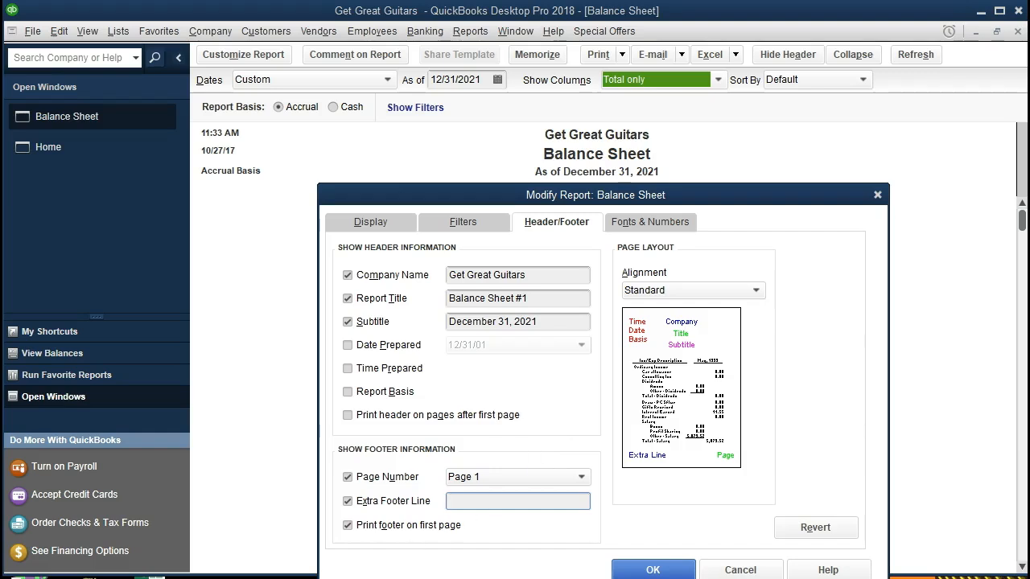
drag(704, 199, 702, 222)
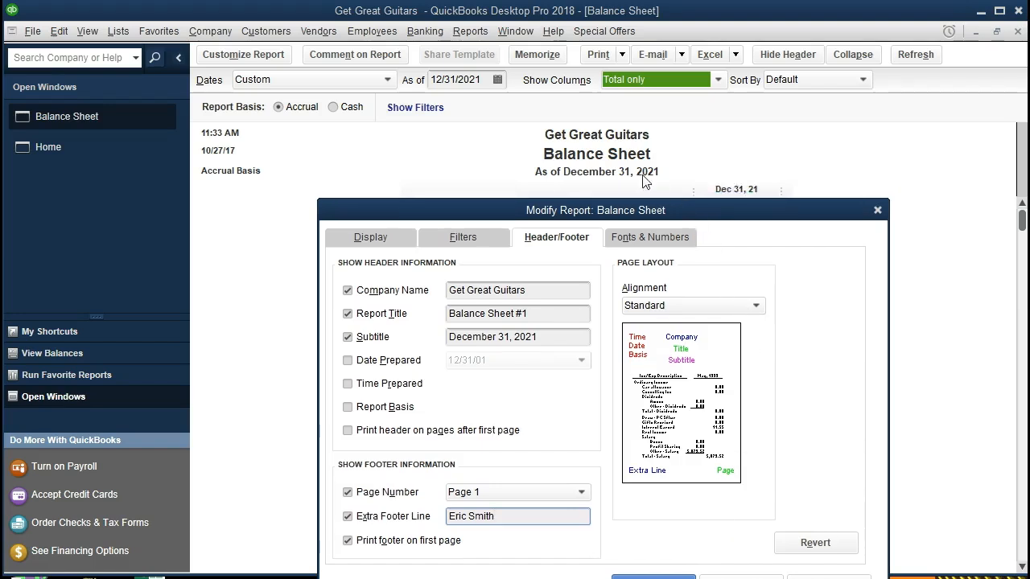
Step: Set the header alignment to Left and apply the header and footer changes
click(760, 308)
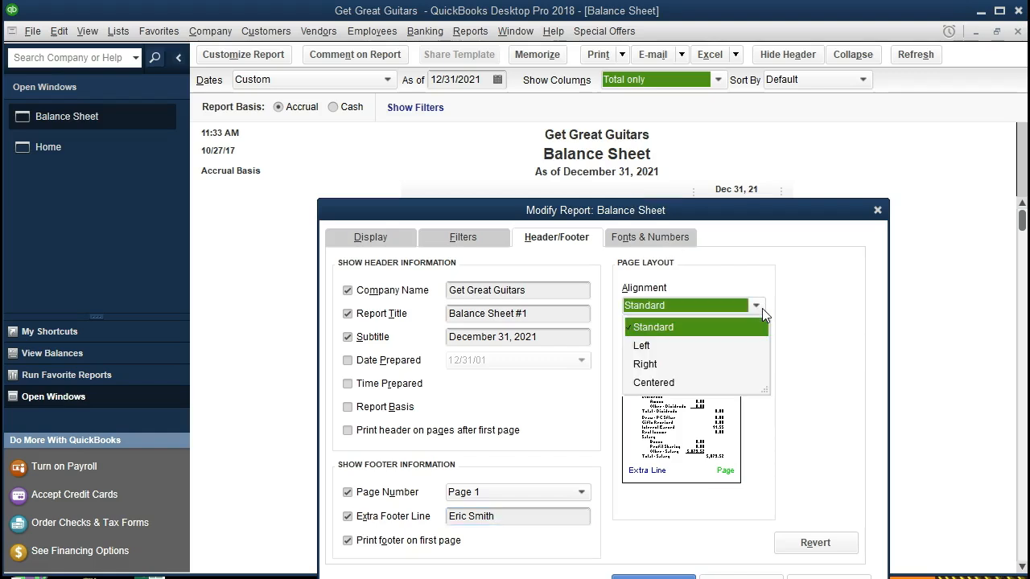
click(650, 346)
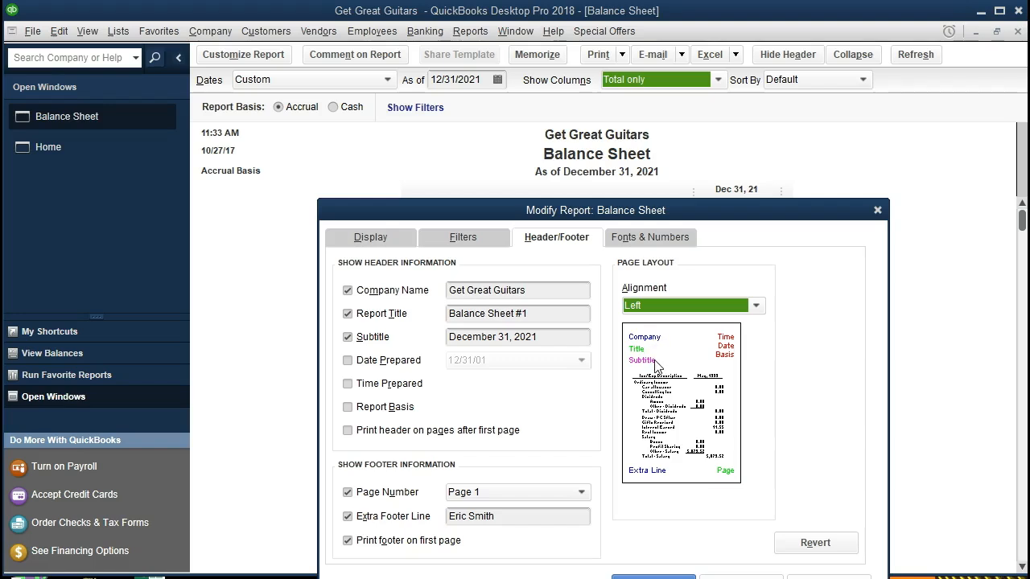
drag(719, 215, 721, 163)
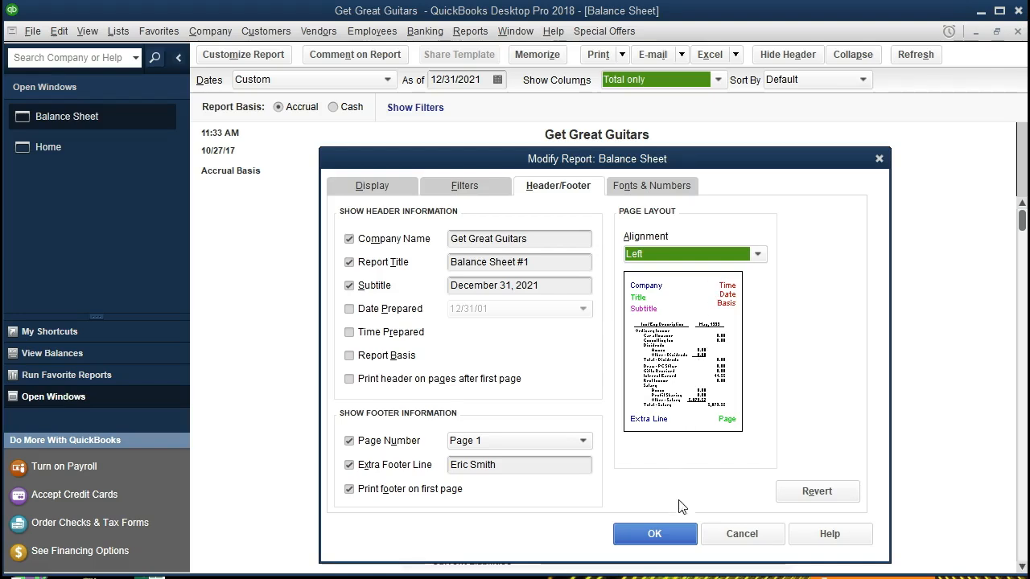
click(668, 536)
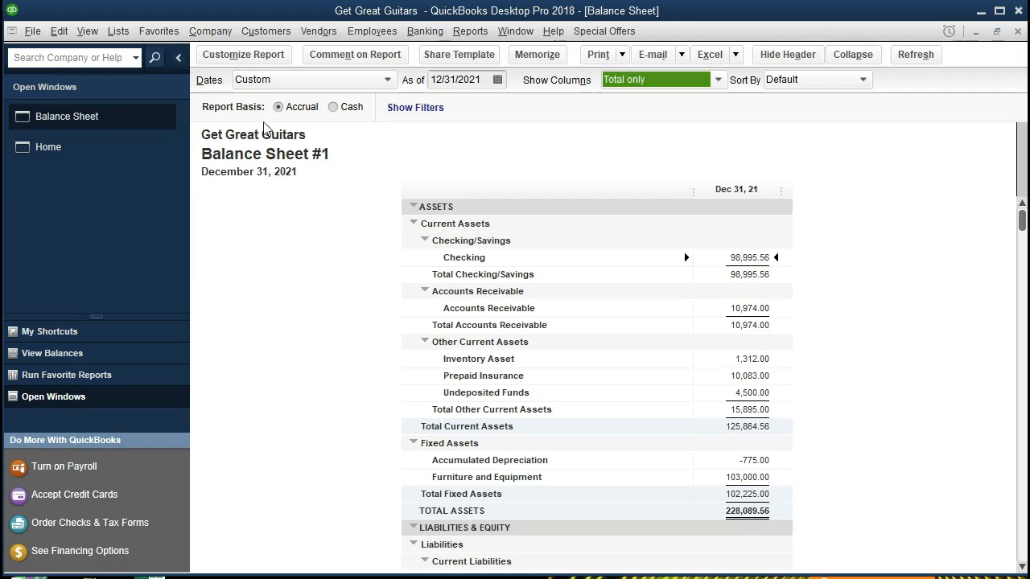
Step: Change the Header/Footer alignment to Right and apply it to the report
click(243, 55)
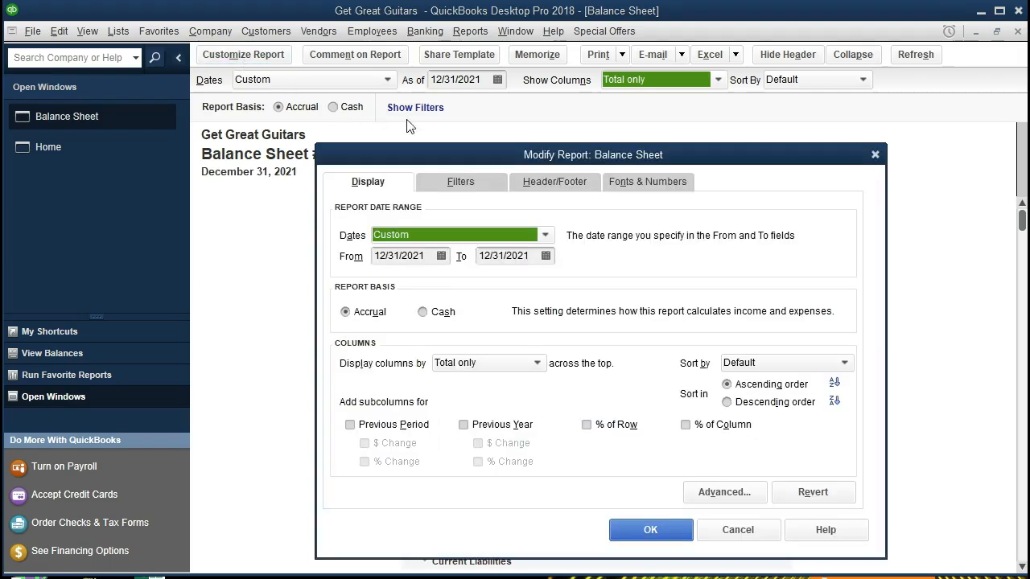
click(538, 183)
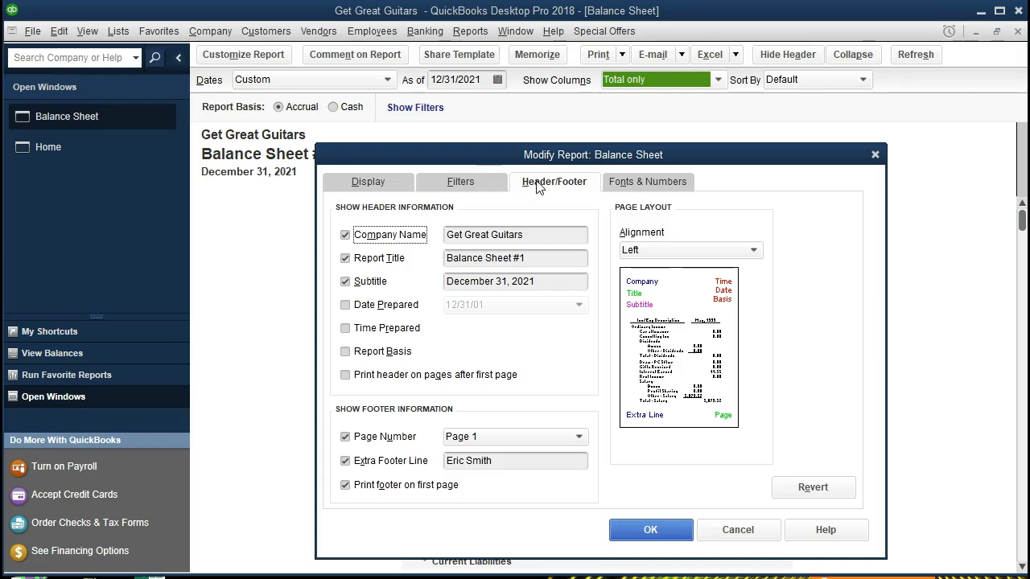
click(656, 250)
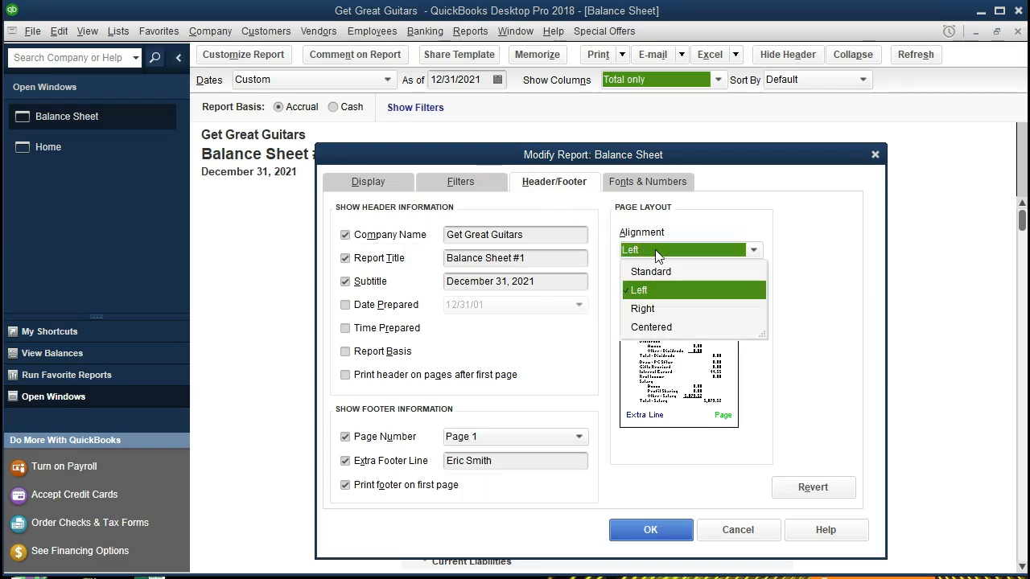
click(653, 309)
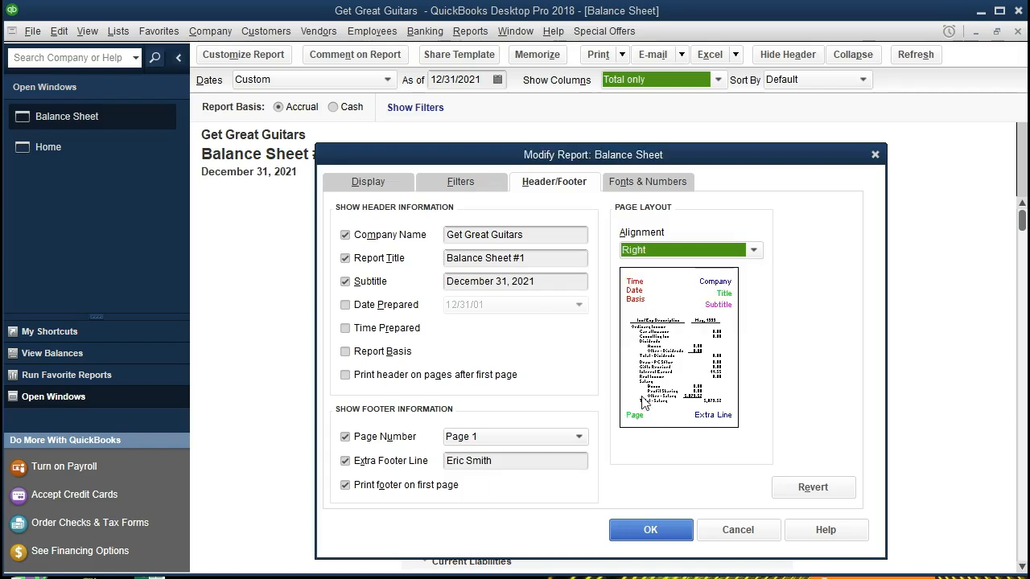
click(650, 532)
Step: Scroll through the report and bring up its Print options
scroll(648, 529, down, 8)
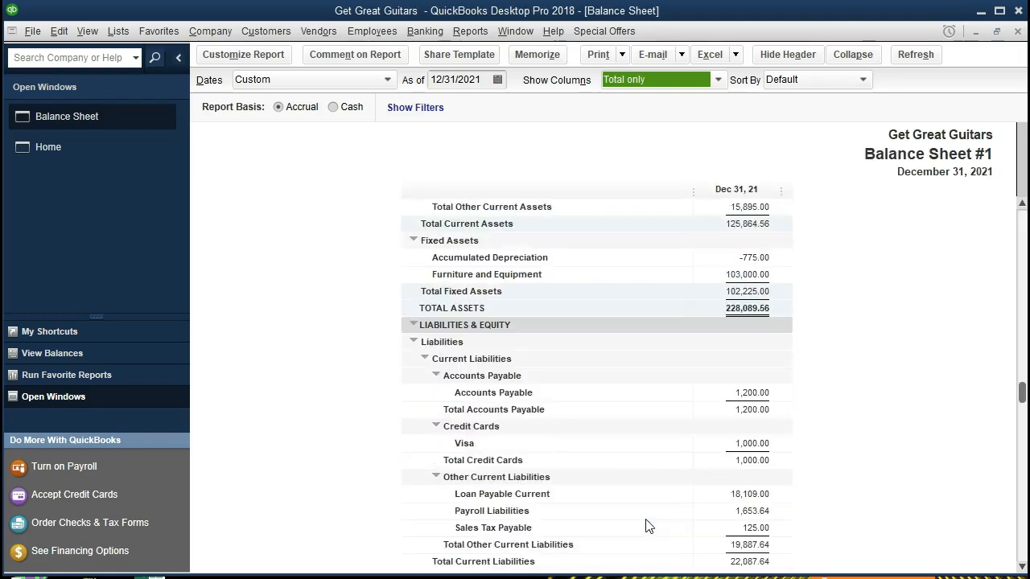
scroll(643, 520, up, 5)
scroll(644, 521, up, 3)
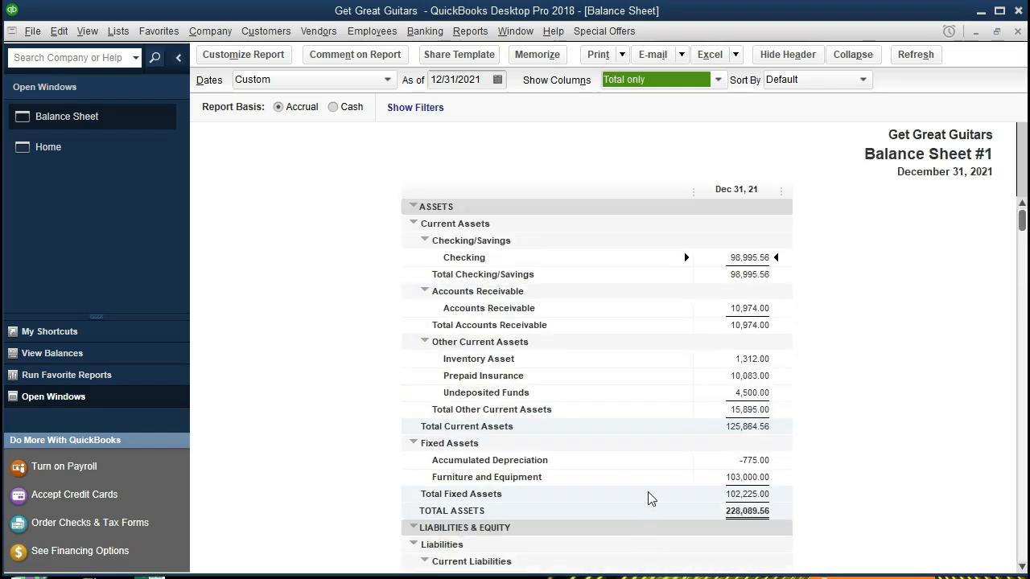
click(600, 55)
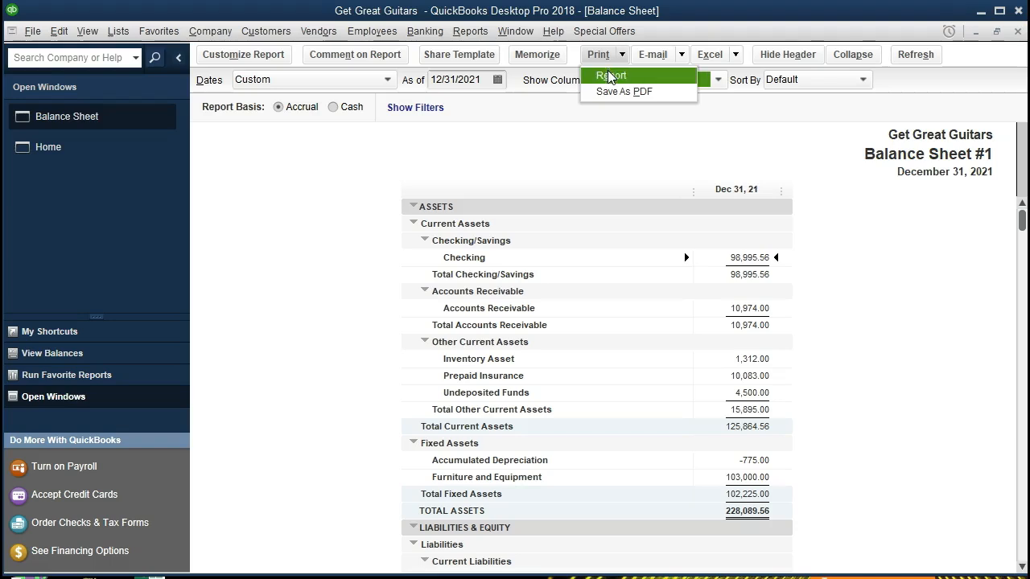
click(610, 75)
click(700, 192)
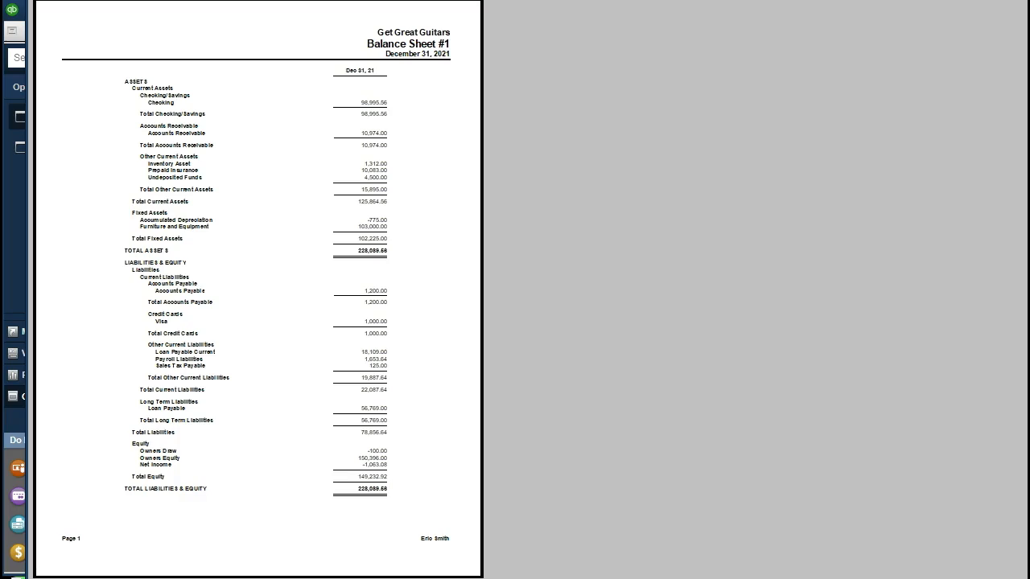
key(Escape)
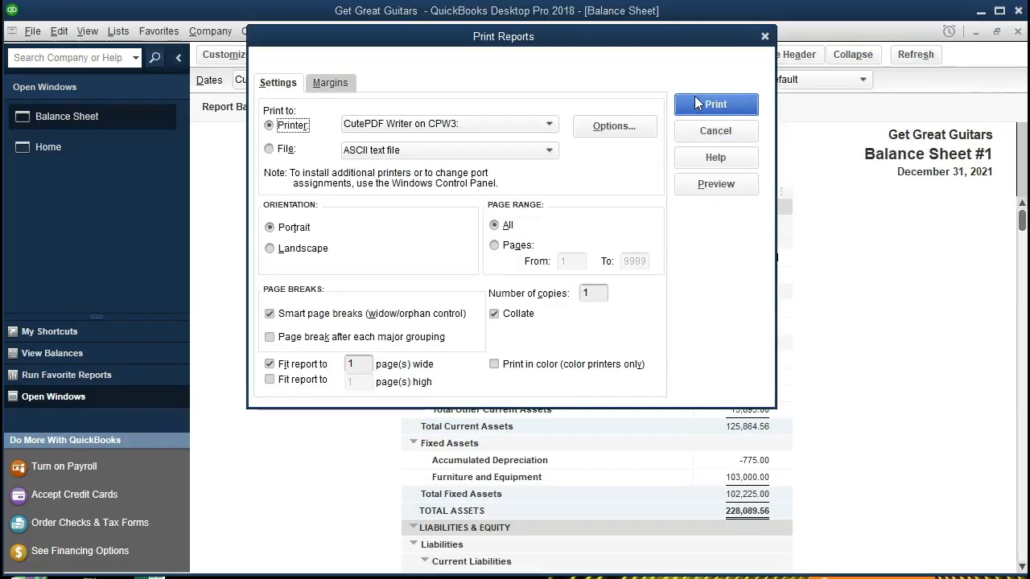
click(764, 37)
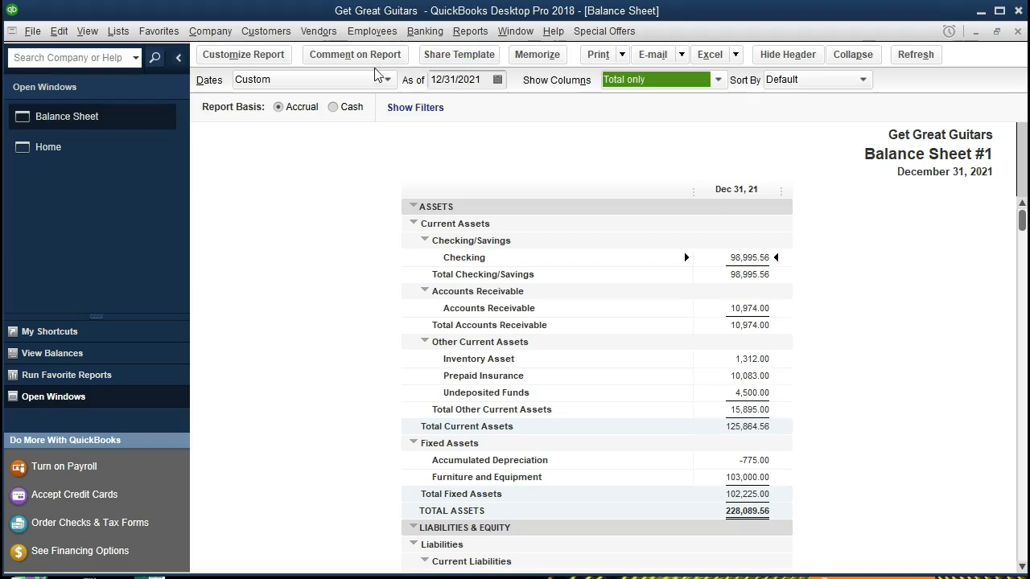
click(252, 53)
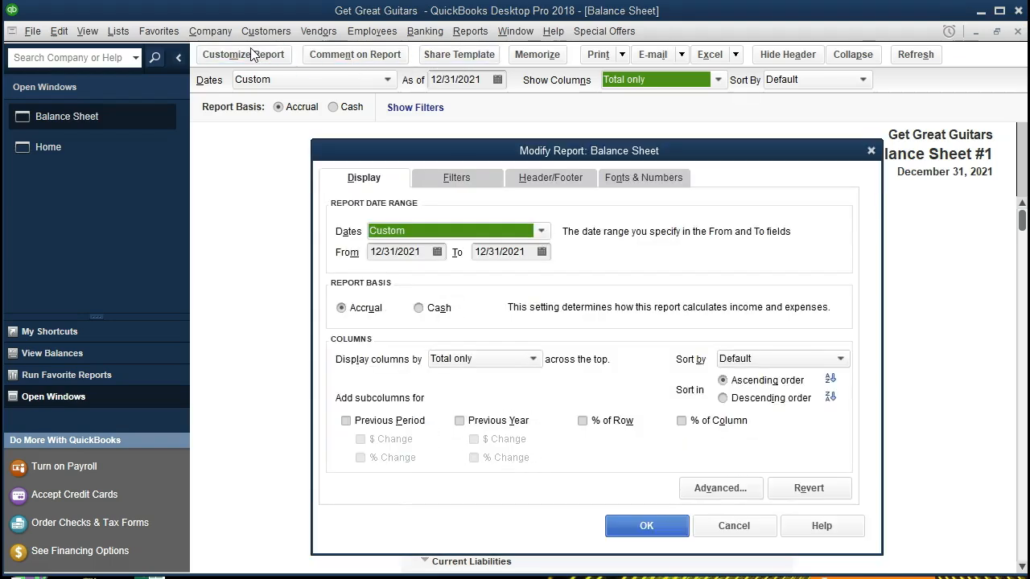
click(555, 179)
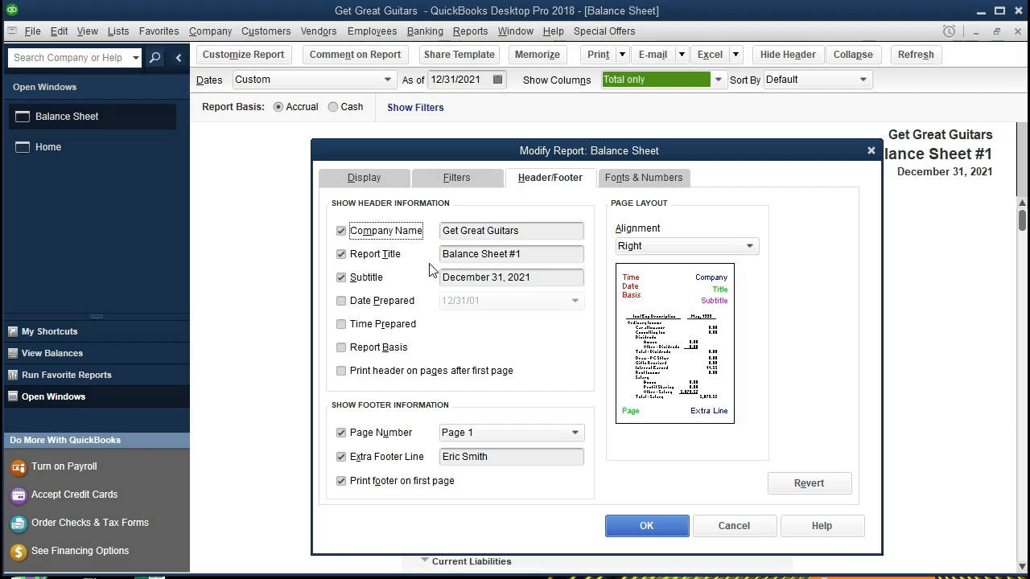
click(550, 256)
click(549, 281)
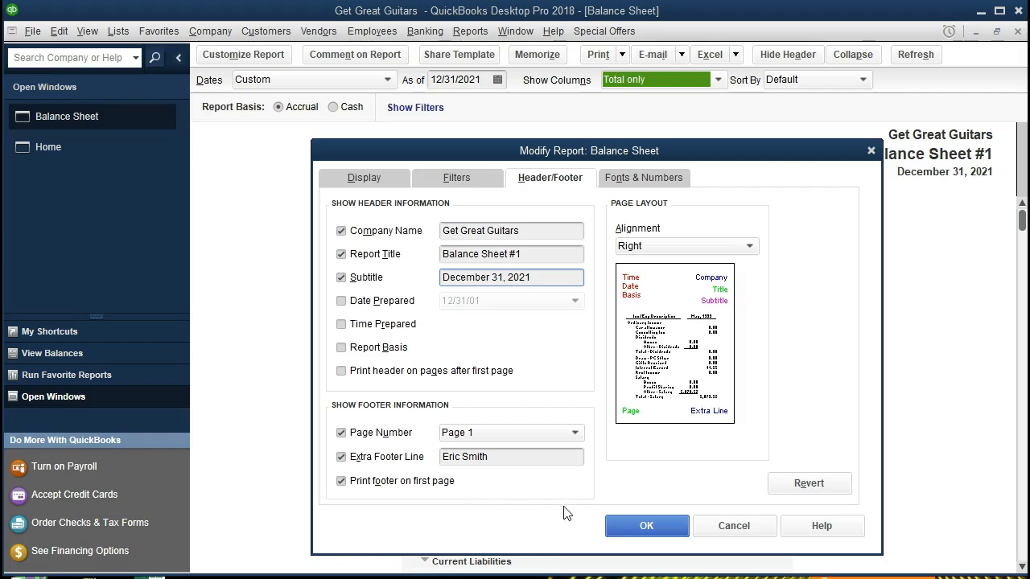
click(612, 527)
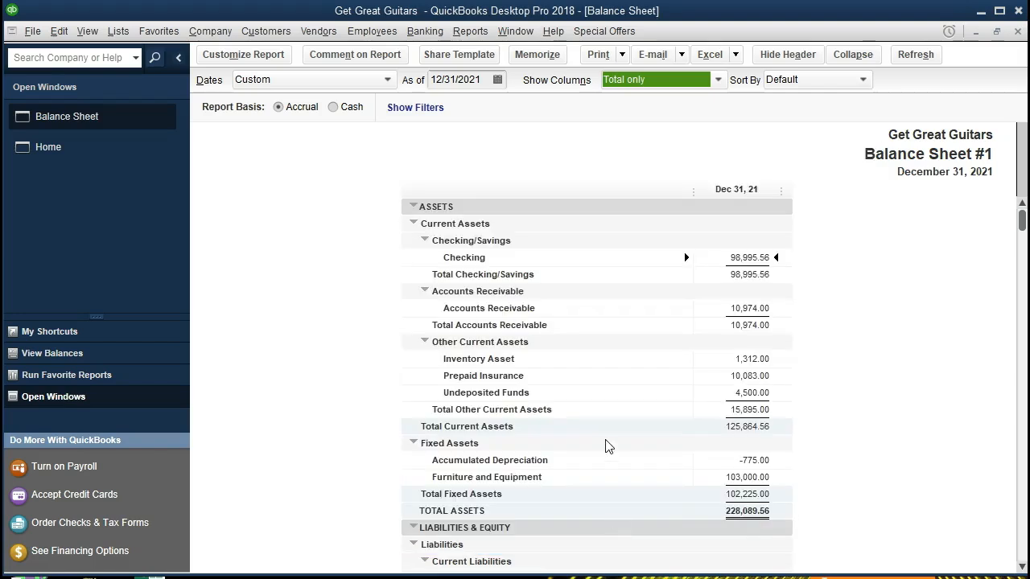